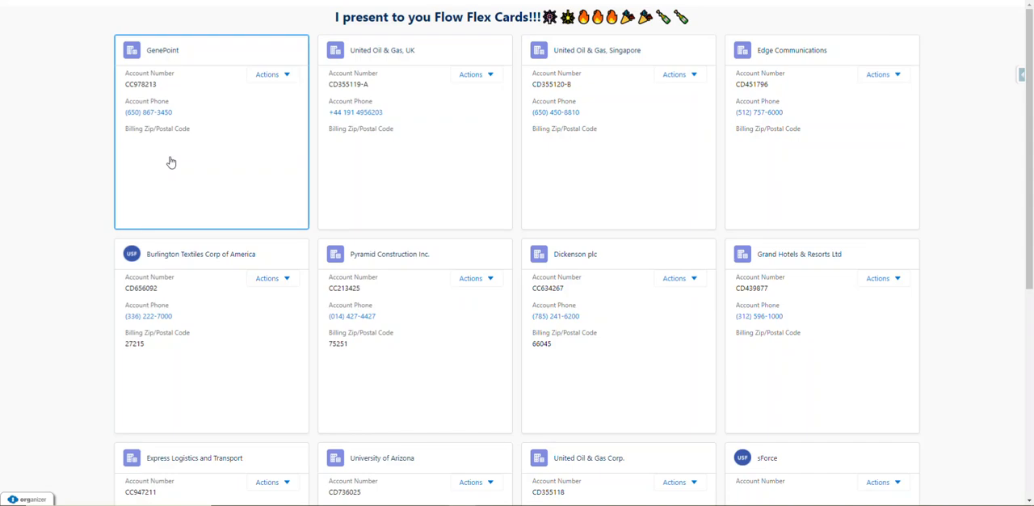
# Launch the Update Account action from the GenePoint card, save the account form without edits and close the dialog.
pyautogui.click(270, 74)
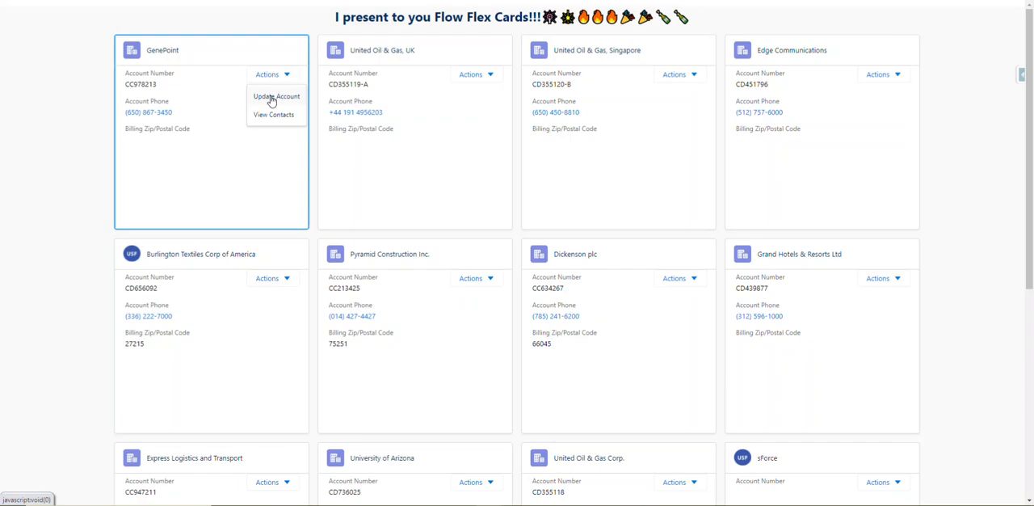
pyautogui.click(272, 99)
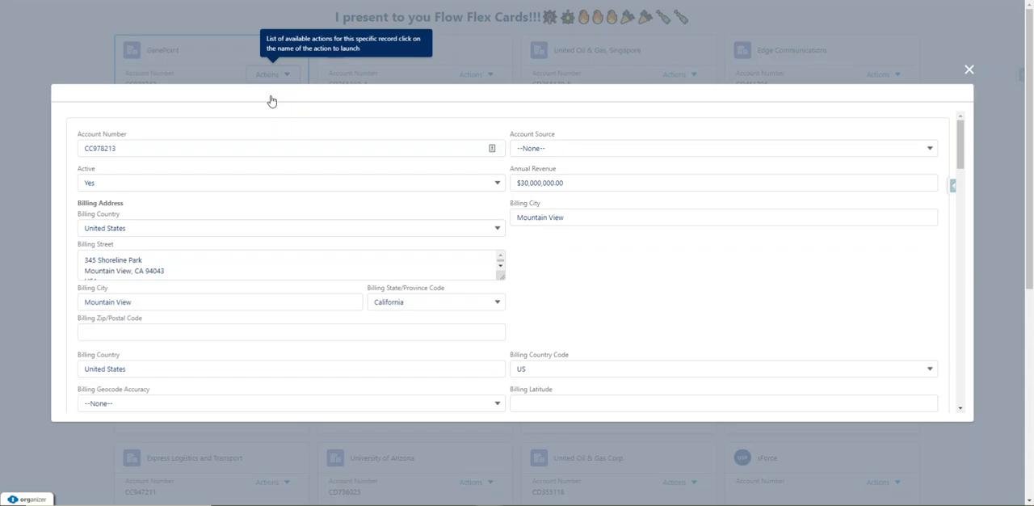
pyautogui.scroll(-15, 543, 276)
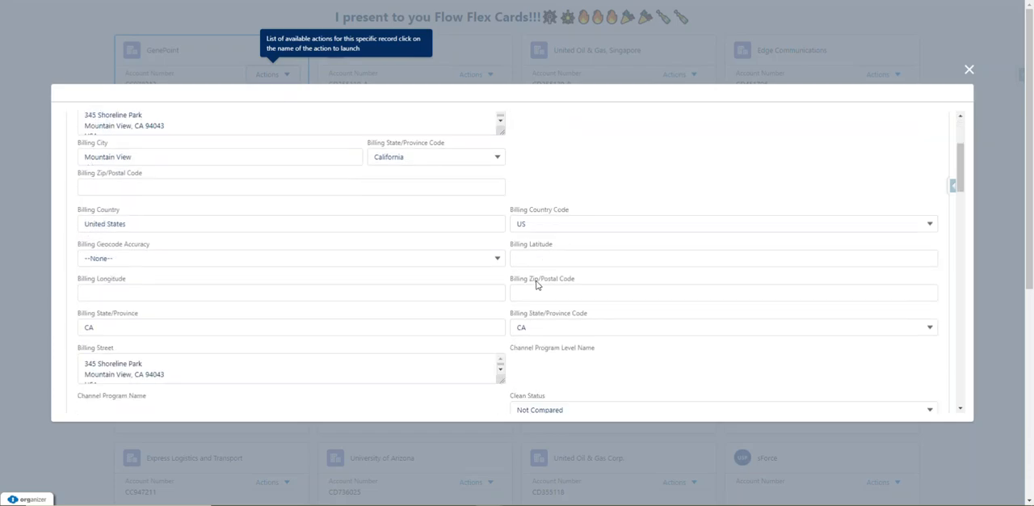
pyautogui.scroll(-3, 543, 275)
pyautogui.scroll(-1, 683, 305)
pyautogui.scroll(-3, 689, 376)
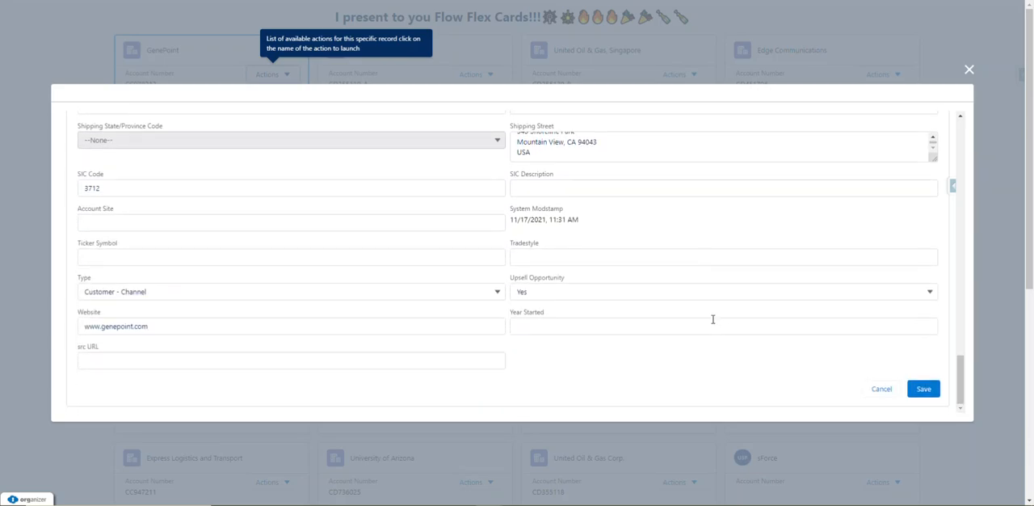
pyautogui.click(925, 391)
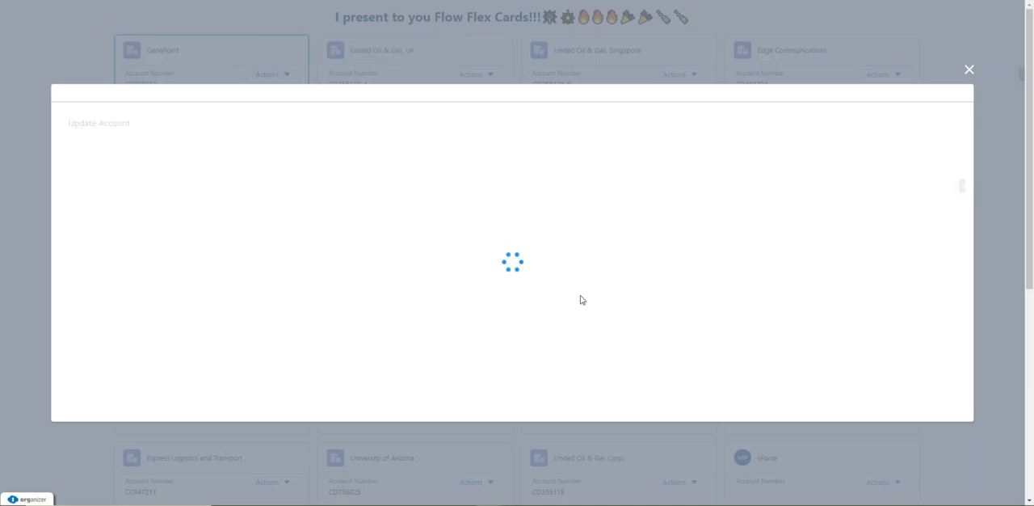
pyautogui.click(970, 70)
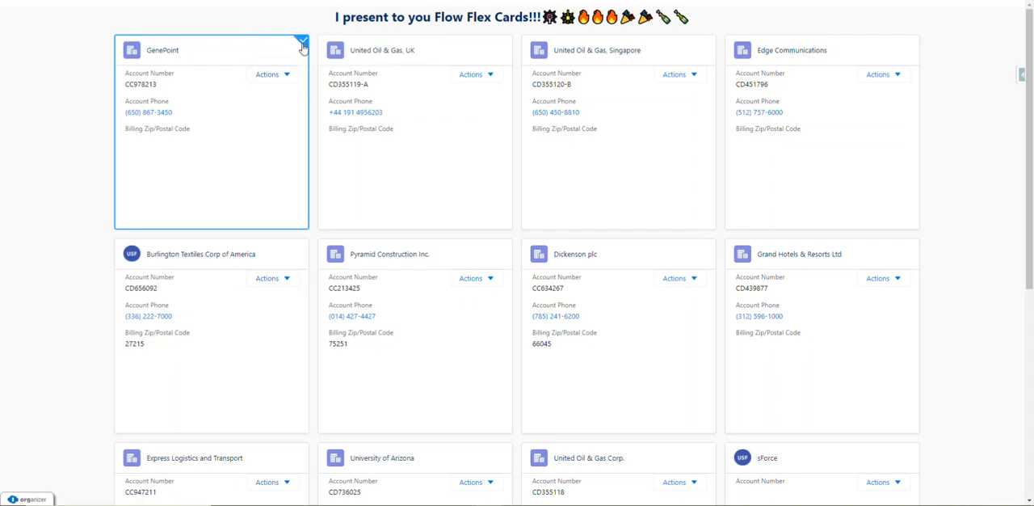
# Select several account cards one after another, ending with sForce, and advance to the outputs screen to examine the single value.
pyautogui.click(437, 196)
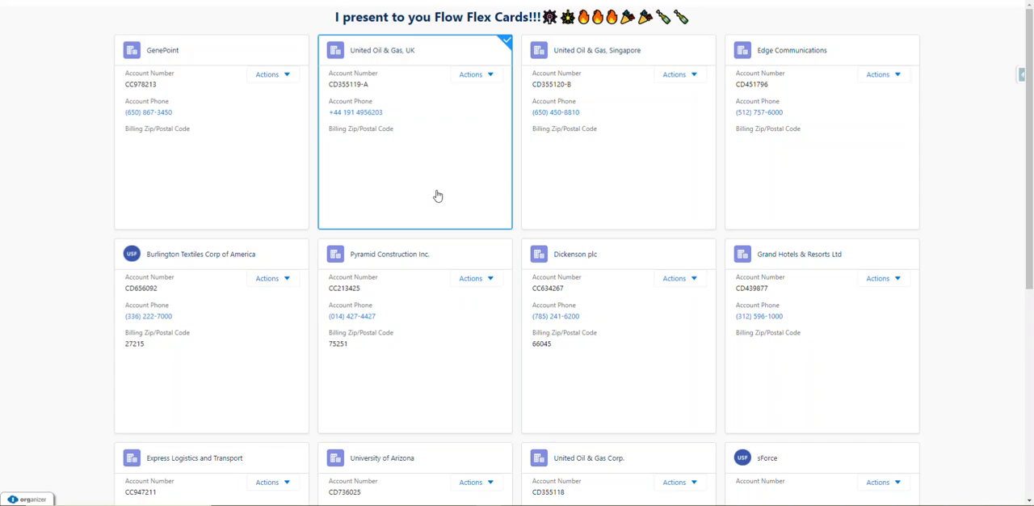
pyautogui.click(580, 178)
pyautogui.click(830, 218)
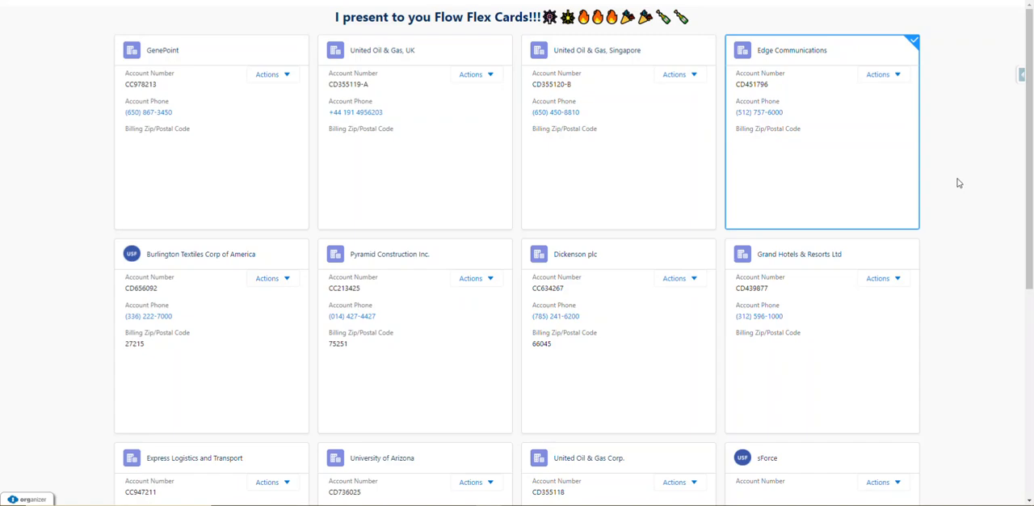
pyautogui.scroll(-5, 957, 184)
pyautogui.click(806, 328)
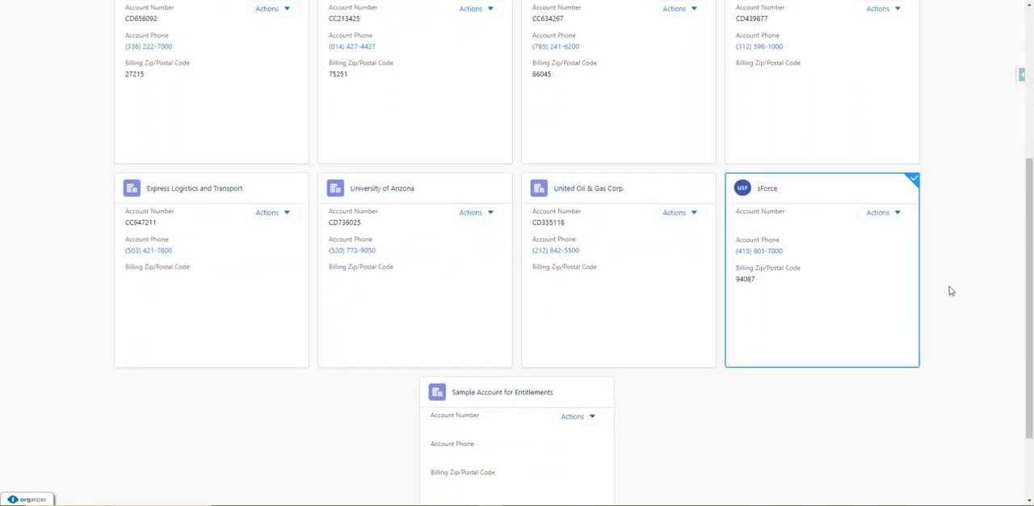
pyautogui.scroll(-1, 946, 288)
pyautogui.click(1002, 489)
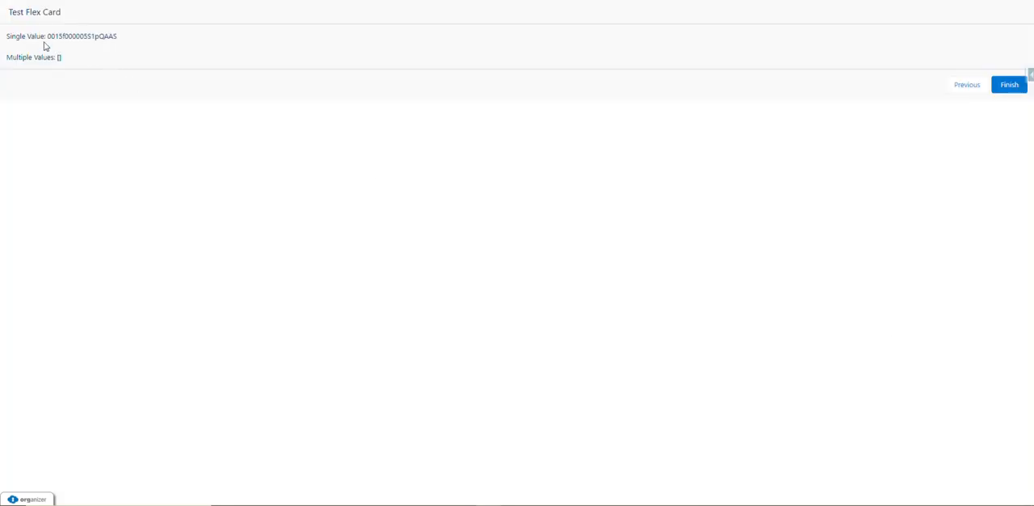
pyautogui.moveTo(48, 36); pyautogui.dragTo(127, 40)
# Return to the Test Flex Card flow in Flow Builder and open the settings of the Flex Card Screen's fsc_flexcardFlow component.
pyautogui.click(125, 0)
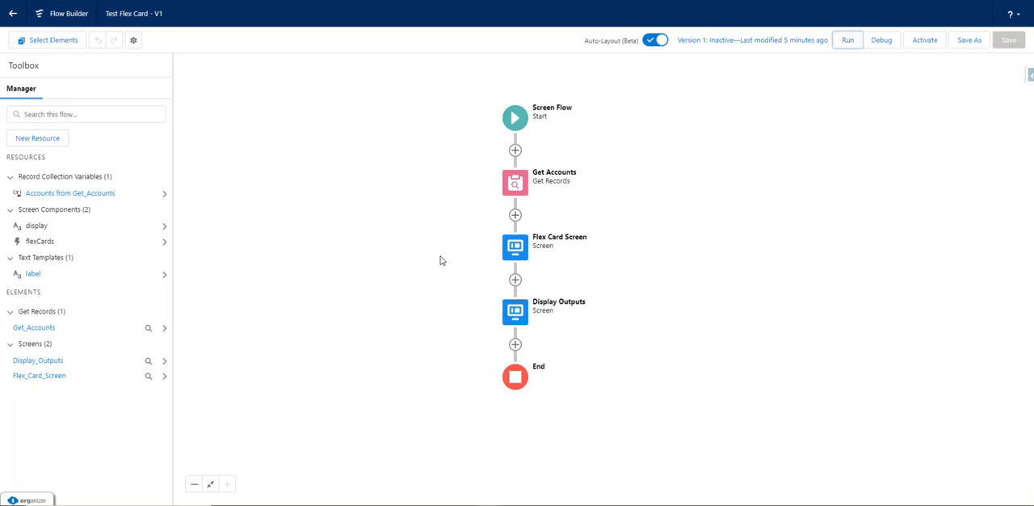
pyautogui.doubleClick(515, 253)
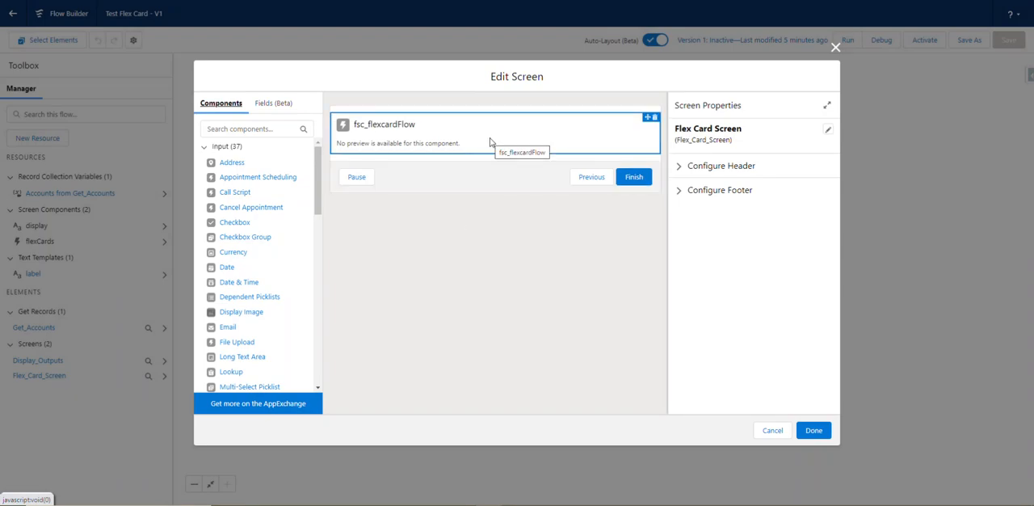
pyautogui.click(489, 142)
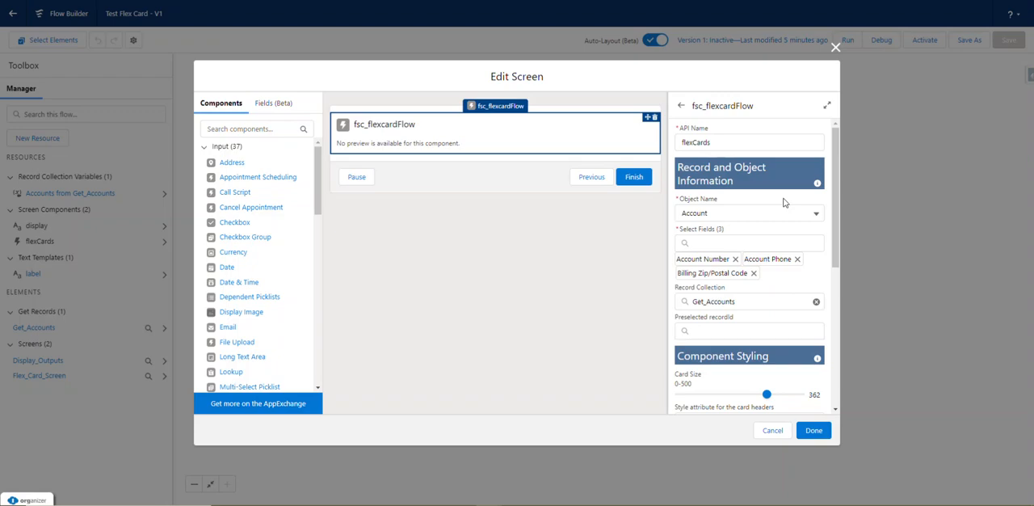
# Add Account Type to the card's displayed fields and remove Billing Zip/Postal Code.
pyautogui.scroll(-1, 784, 202)
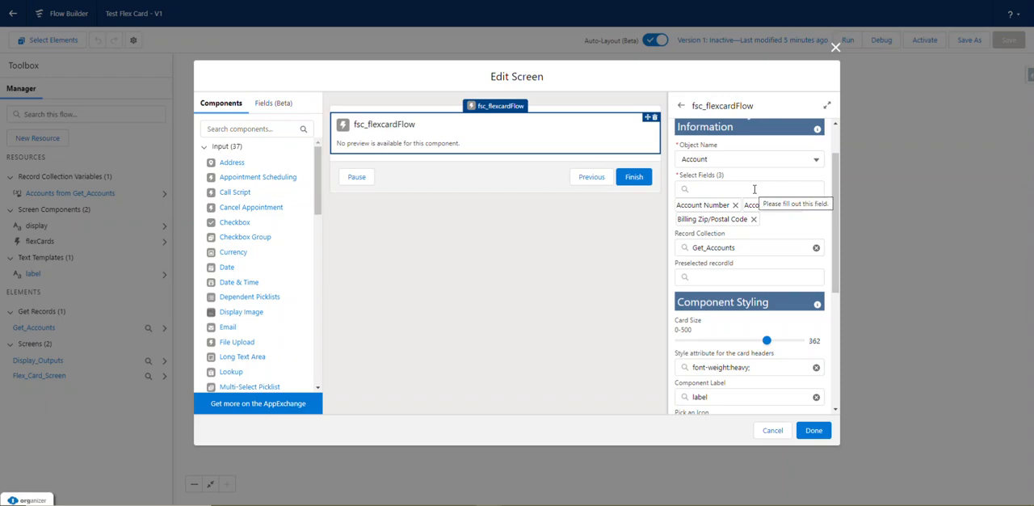
pyautogui.click(761, 188)
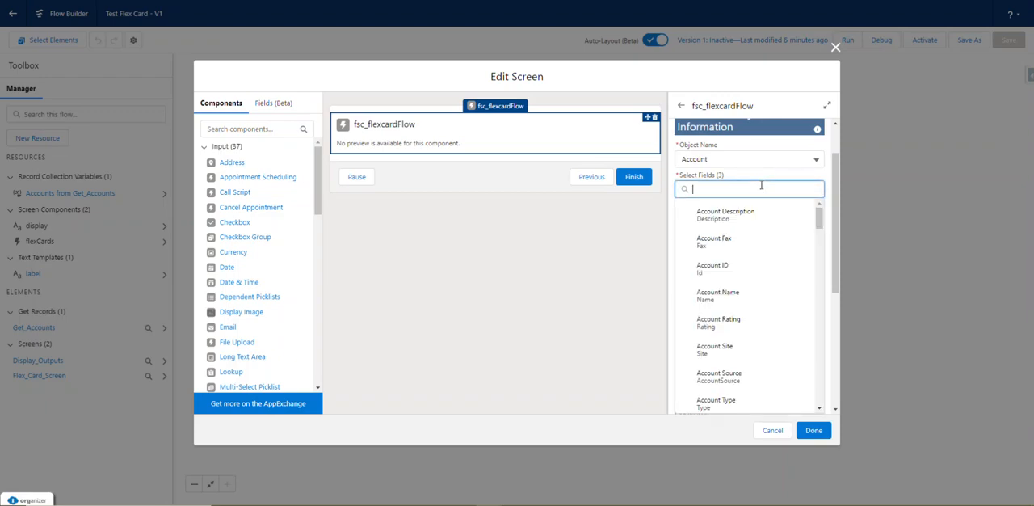
pyautogui.scroll(-2, 760, 243)
pyautogui.scroll(2, 755, 247)
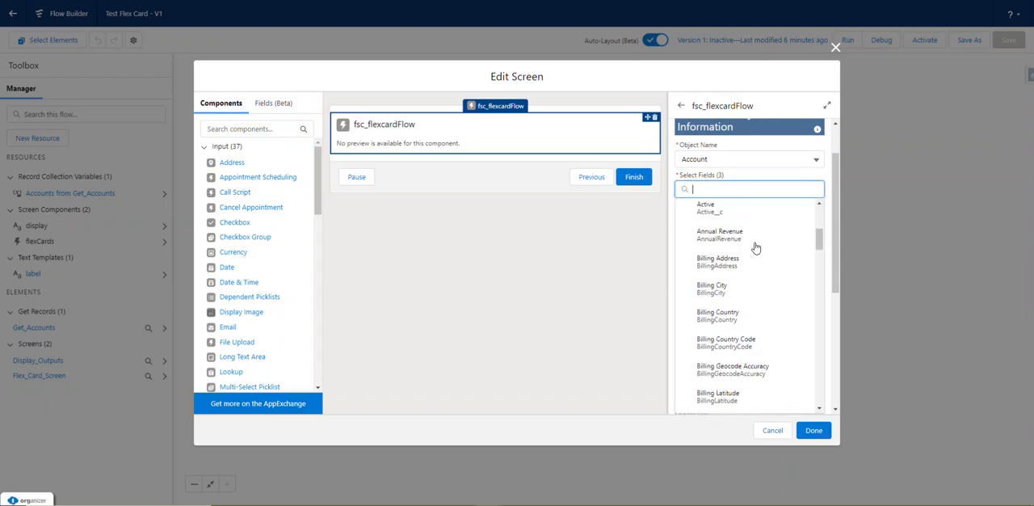
pyautogui.click(753, 246)
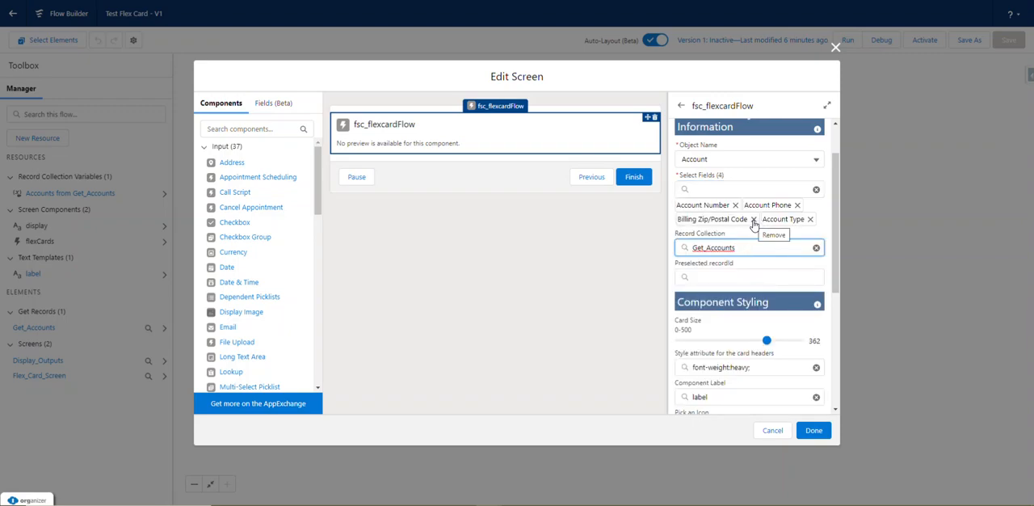
pyautogui.click(753, 223)
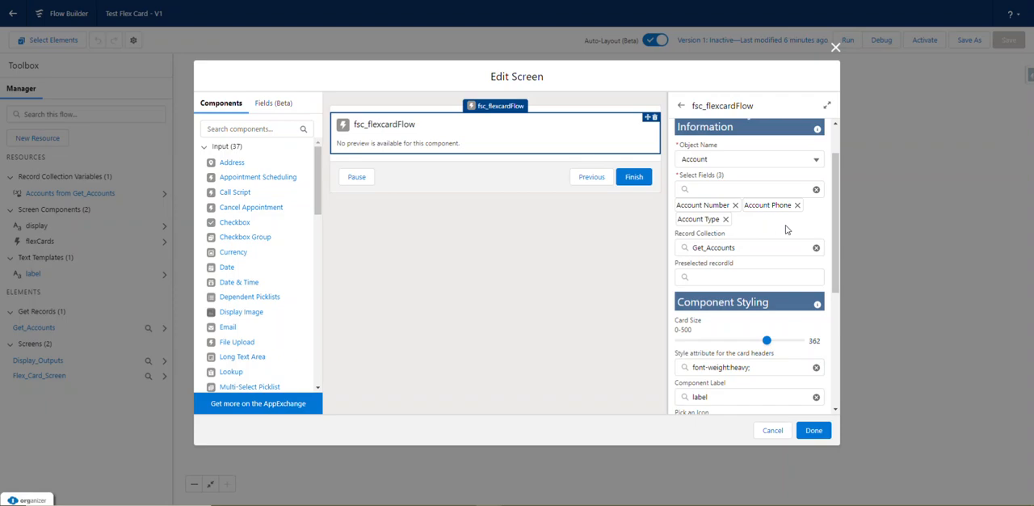
# Replace the style attribute for the card headers with "background-color:yellow;".
pyautogui.scroll(-3, 785, 230)
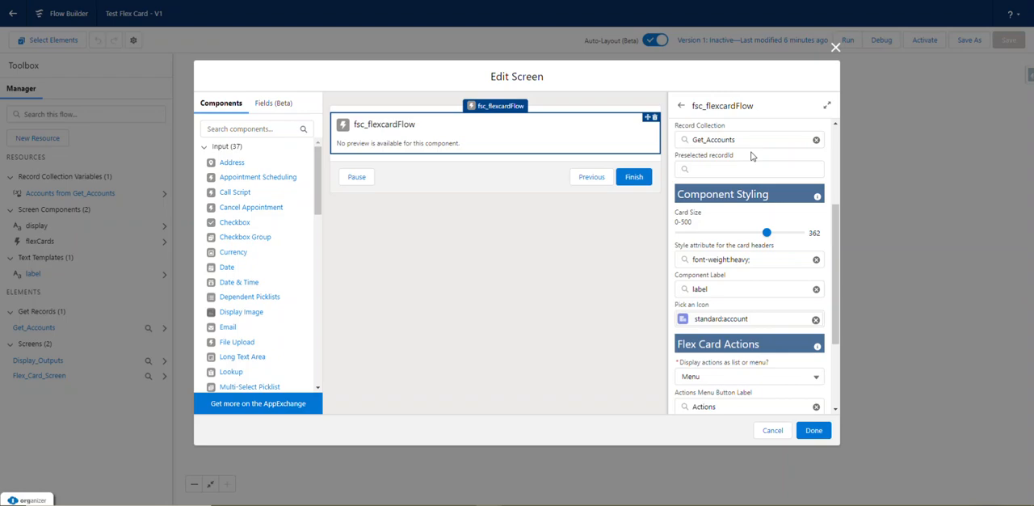
pyautogui.scroll(-2, 744, 168)
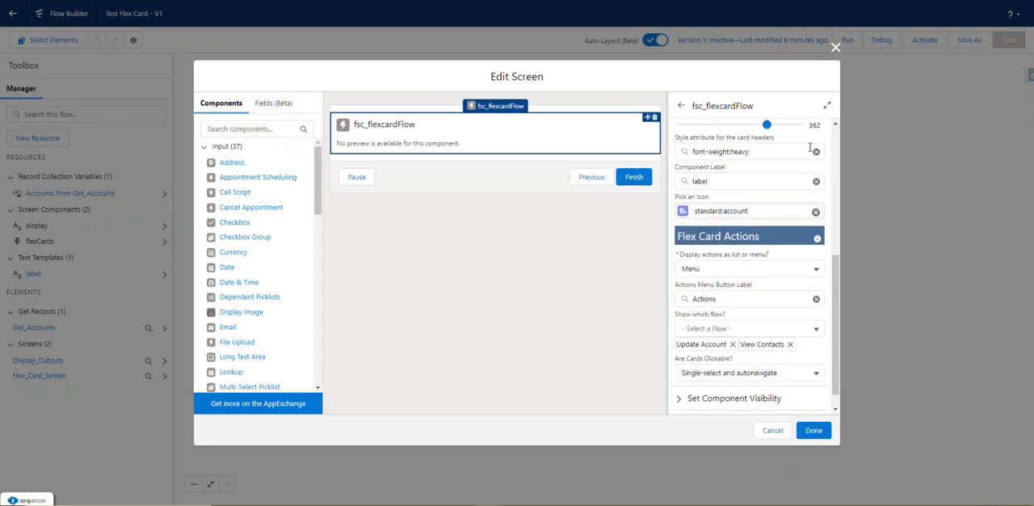
pyautogui.click(817, 153)
pyautogui.click(831, 141)
pyautogui.scroll(1, 822, 171)
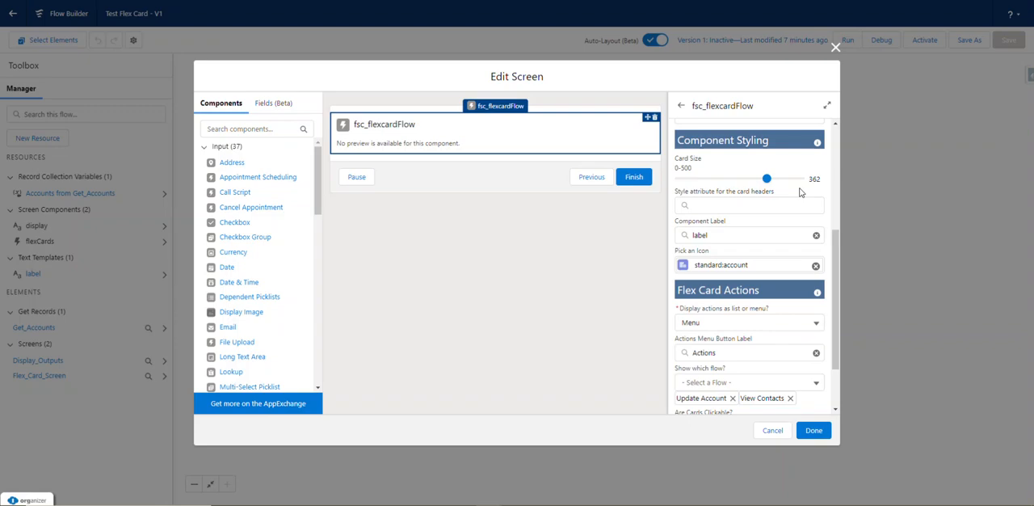
pyautogui.click(779, 207)
pyautogui.write('bac')
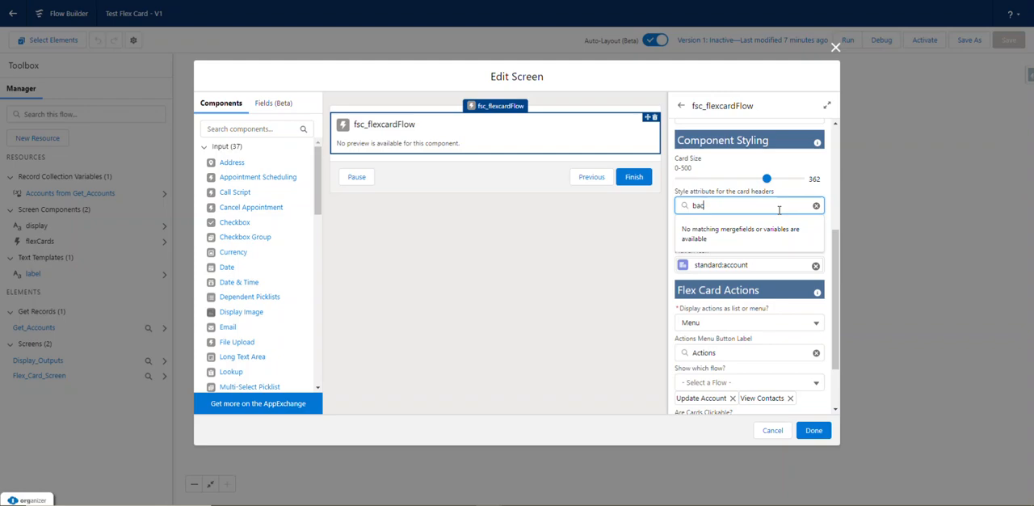
pyautogui.write('kground-color:yellow;')
pyautogui.click(807, 196)
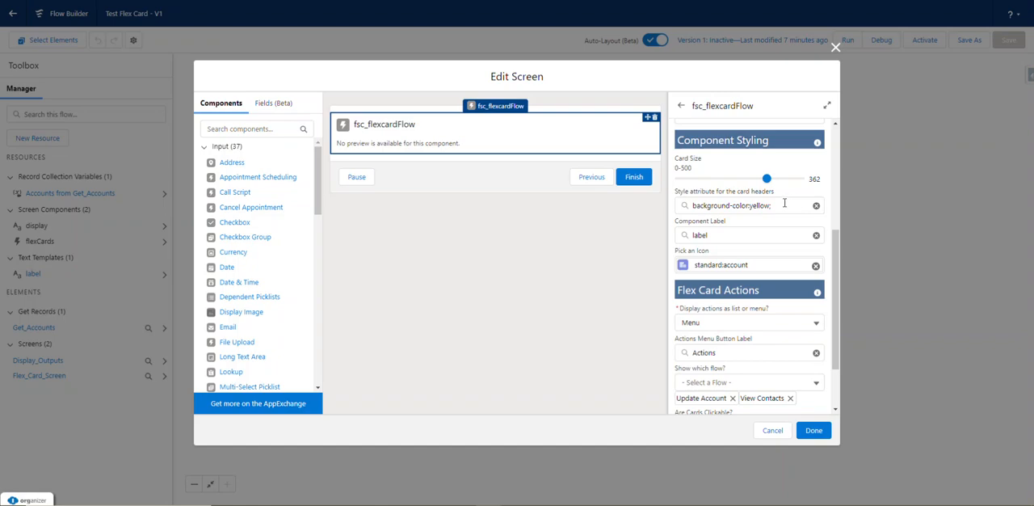
# Clear the standard:account icon from the component styling, leaving no icon chosen.
pyautogui.scroll(-2, 771, 230)
pyautogui.scroll(2, 764, 227)
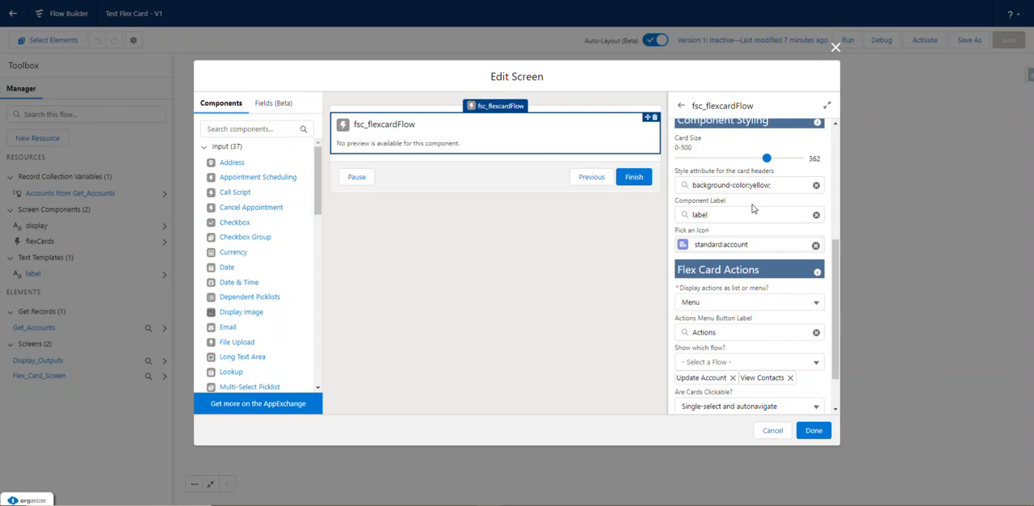
pyautogui.click(816, 246)
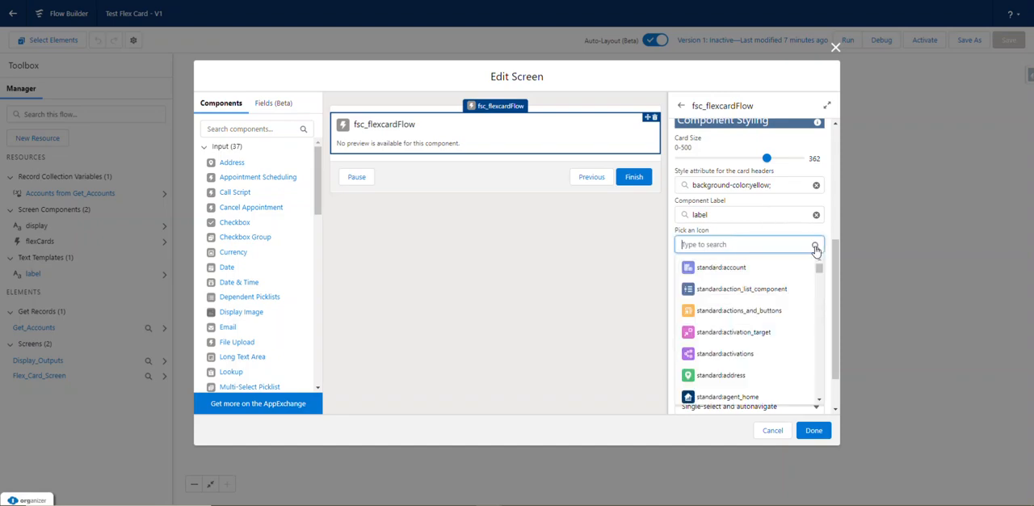
pyautogui.click(761, 235)
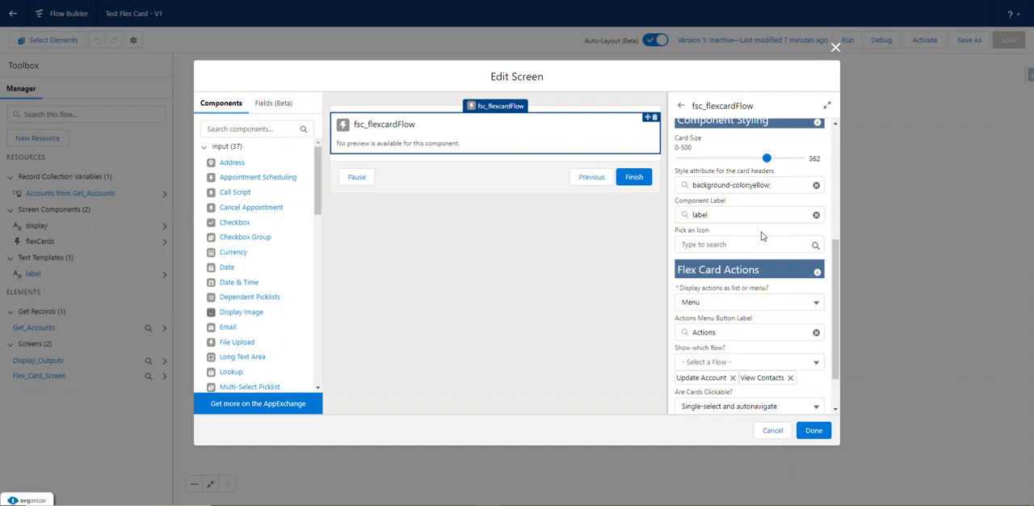
# Set the flex card actions to display as a List and make the cards Multi-select.
pyautogui.scroll(-2, 760, 239)
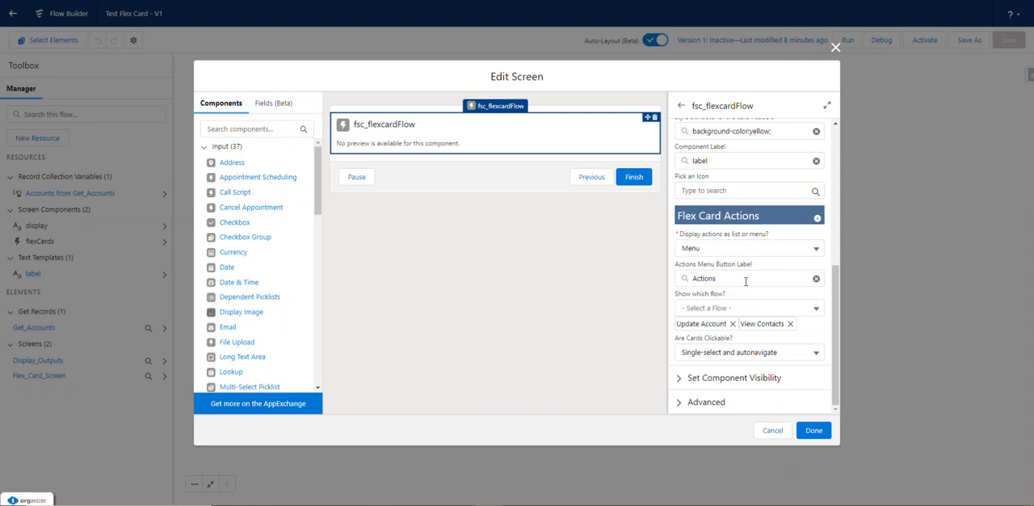
pyautogui.click(740, 249)
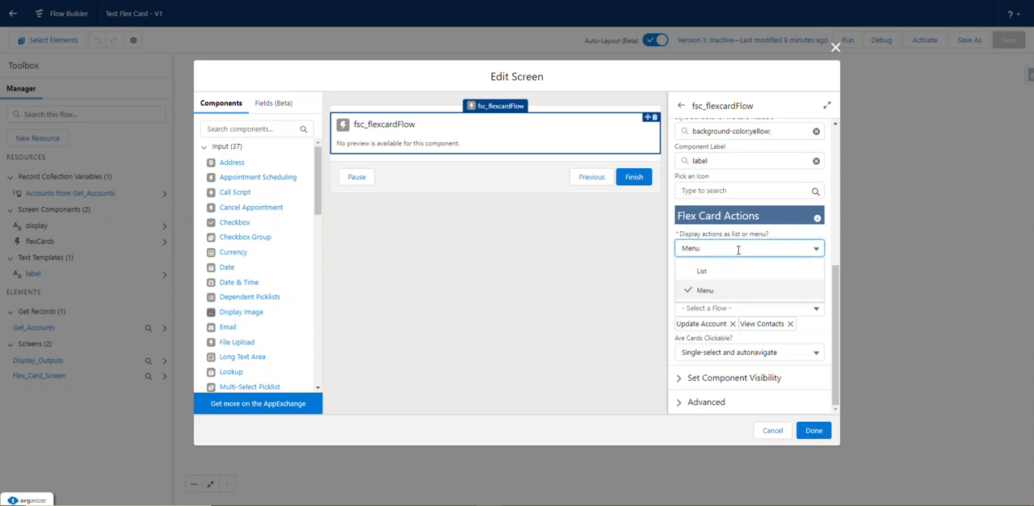
pyautogui.click(733, 269)
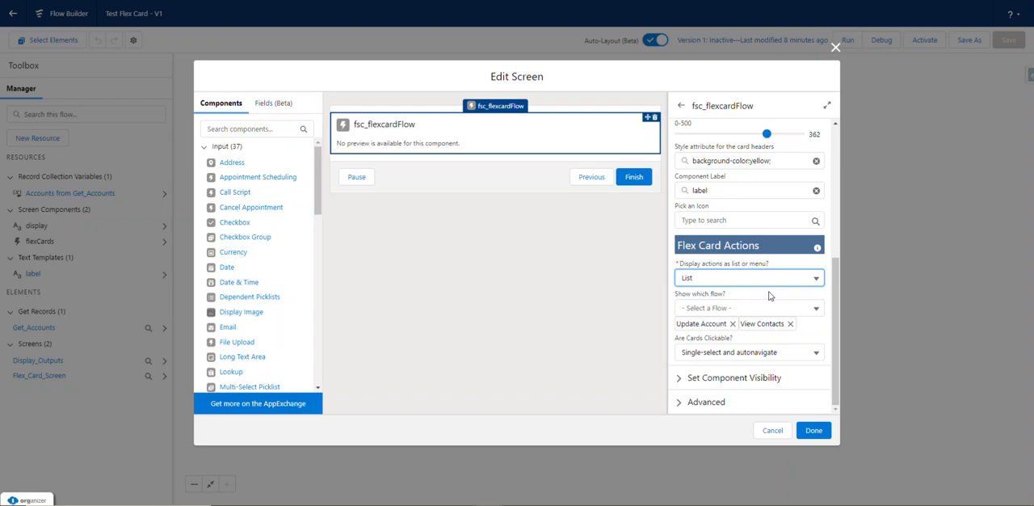
pyautogui.click(815, 353)
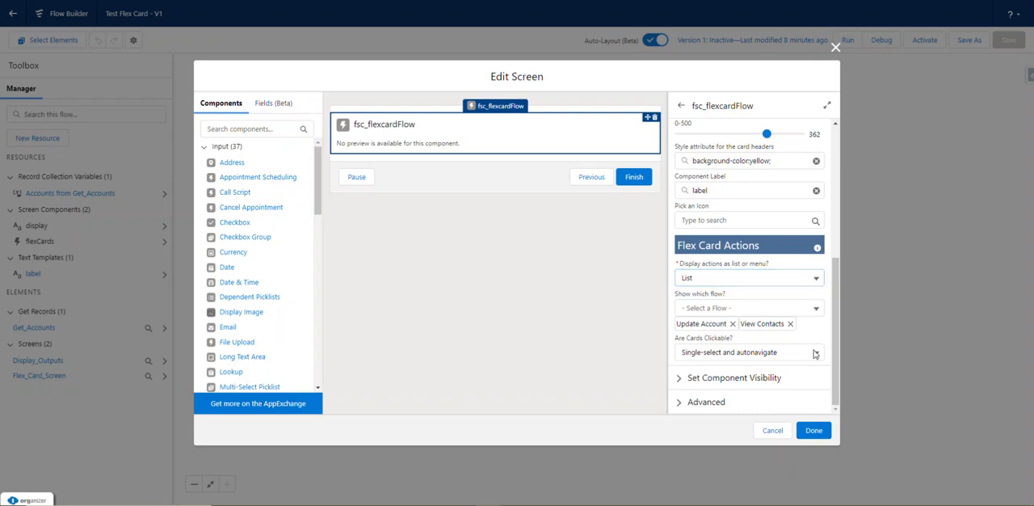
pyautogui.scroll(-1, 825, 320)
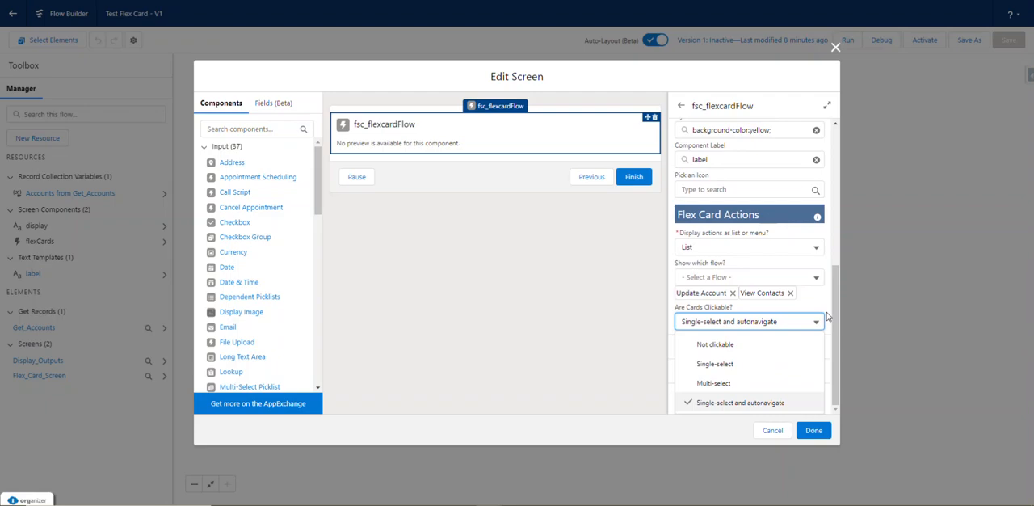
pyautogui.click(713, 384)
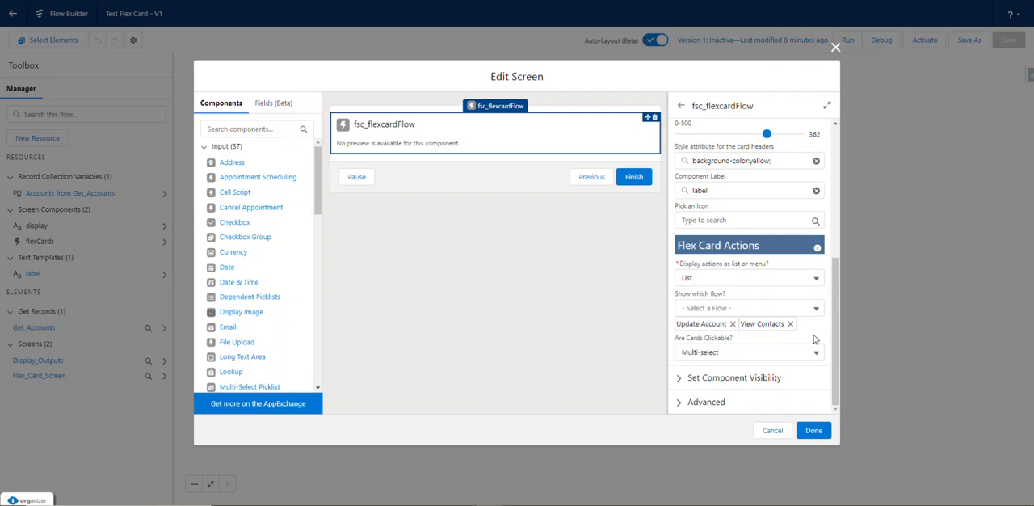
# Save the flow with the edited Flex Card Screen and run it.
pyautogui.click(822, 432)
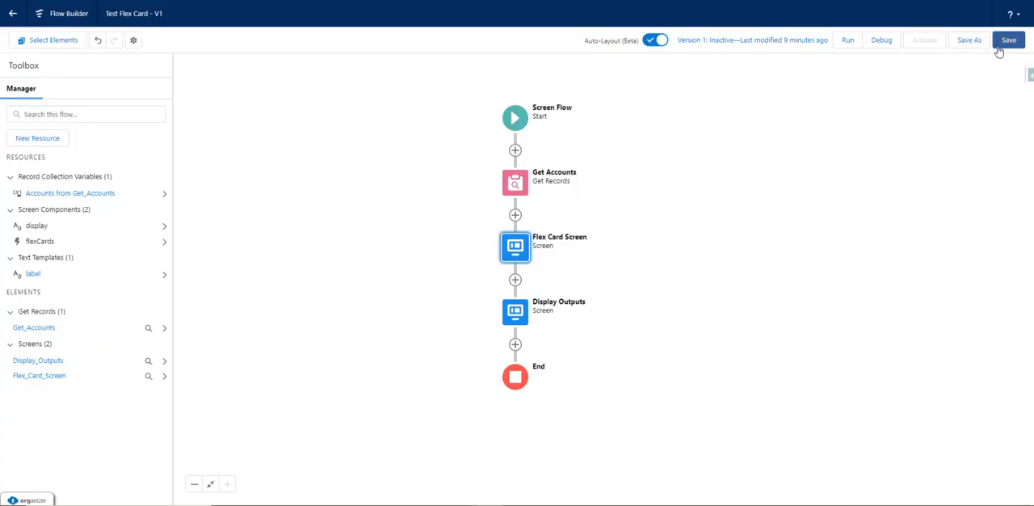
pyautogui.click(1008, 40)
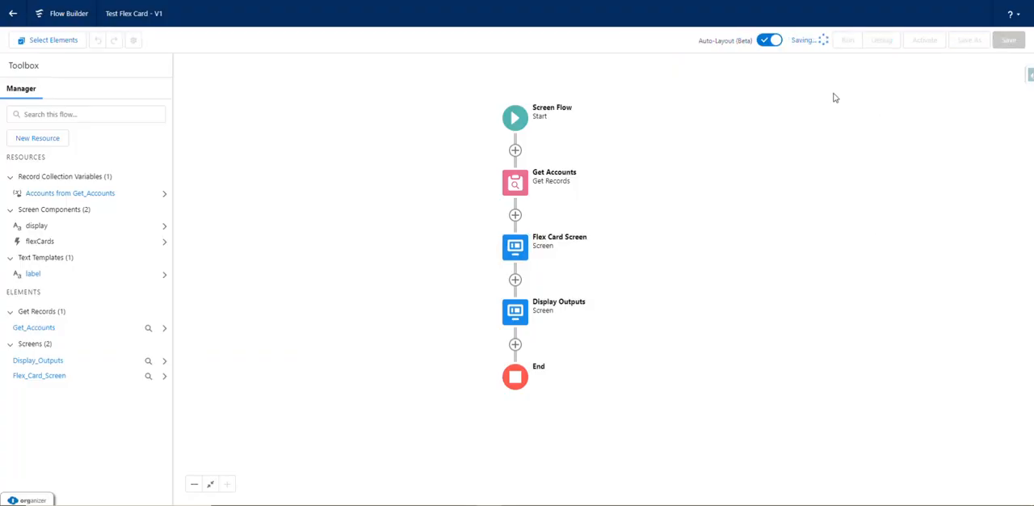
pyautogui.click(847, 40)
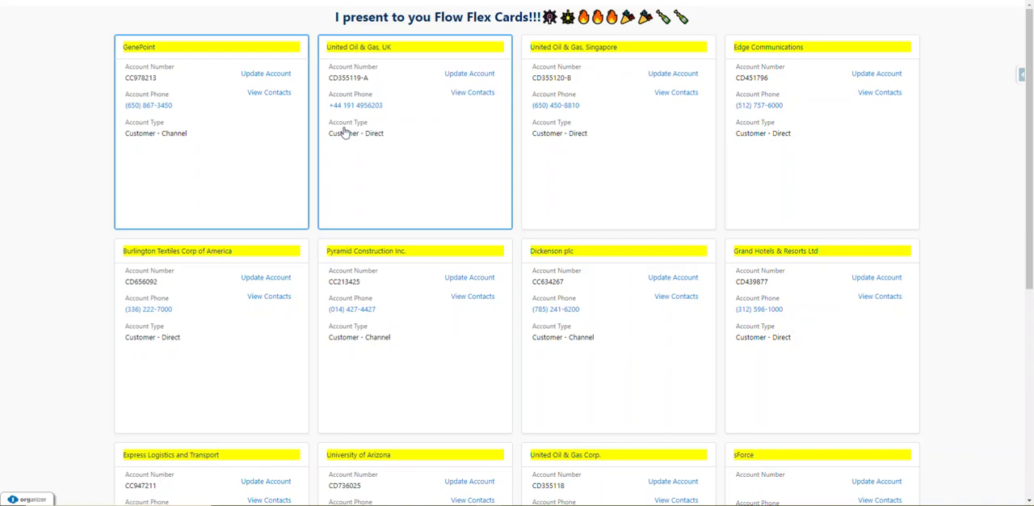
# Select the United Oil & Gas, UK, United Oil & Gas, Singapore and Edge Communications cards, and highlight their record IDs on the output screen.
pyautogui.click(424, 201)
pyautogui.click(617, 190)
pyautogui.click(861, 193)
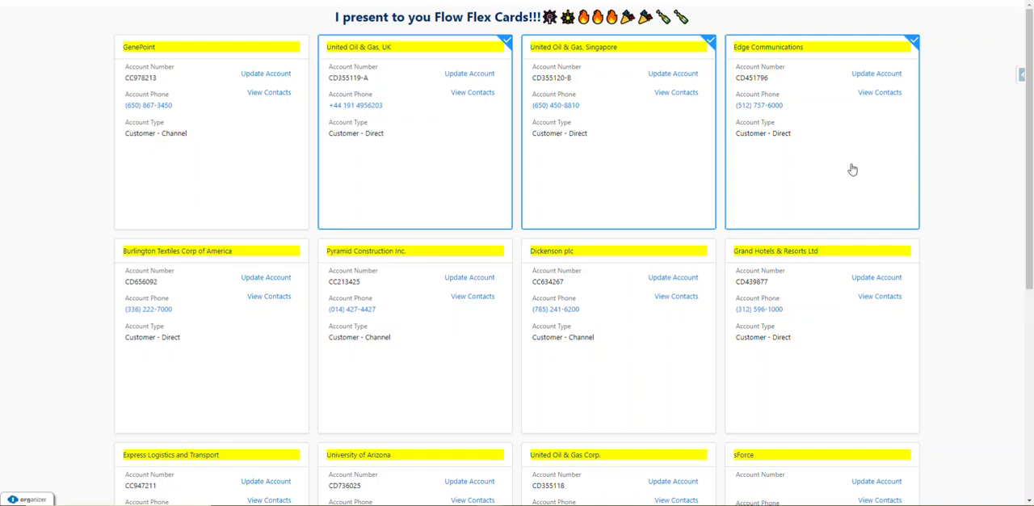
pyautogui.scroll(-4, 961, 247)
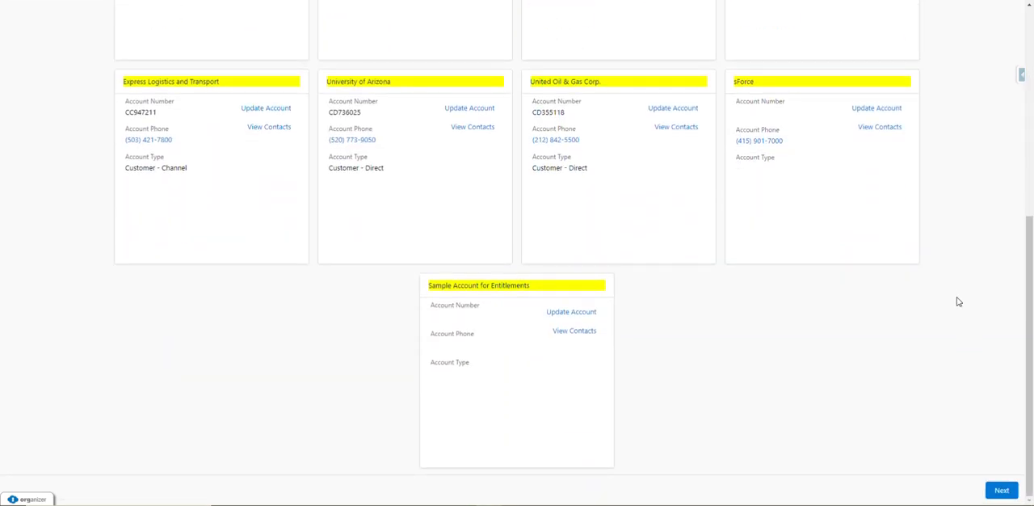
pyautogui.click(1002, 491)
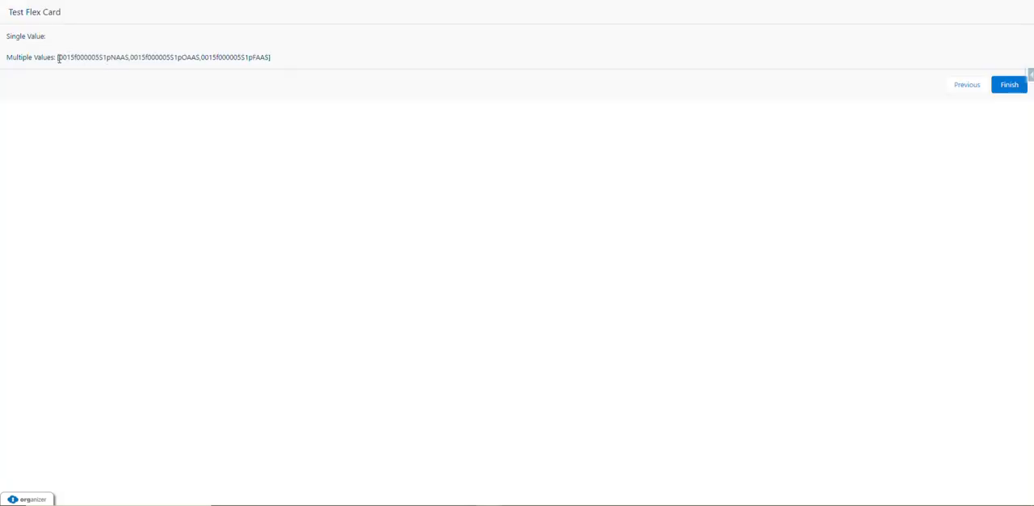
pyautogui.moveTo(58, 58); pyautogui.dragTo(279, 67)
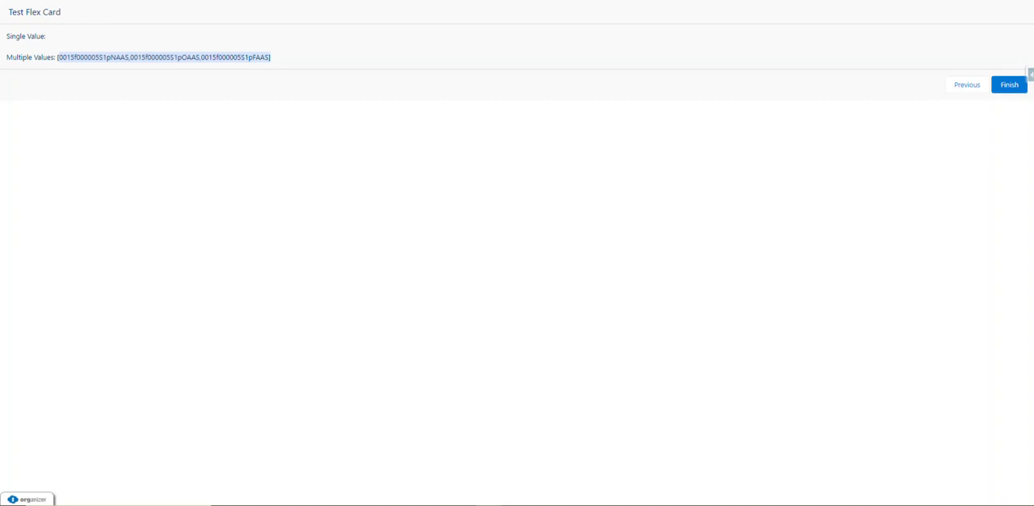
# Return to the flow definition and inspect which flexCards values the Display Outputs screen shows.
pyautogui.click(376, 0)
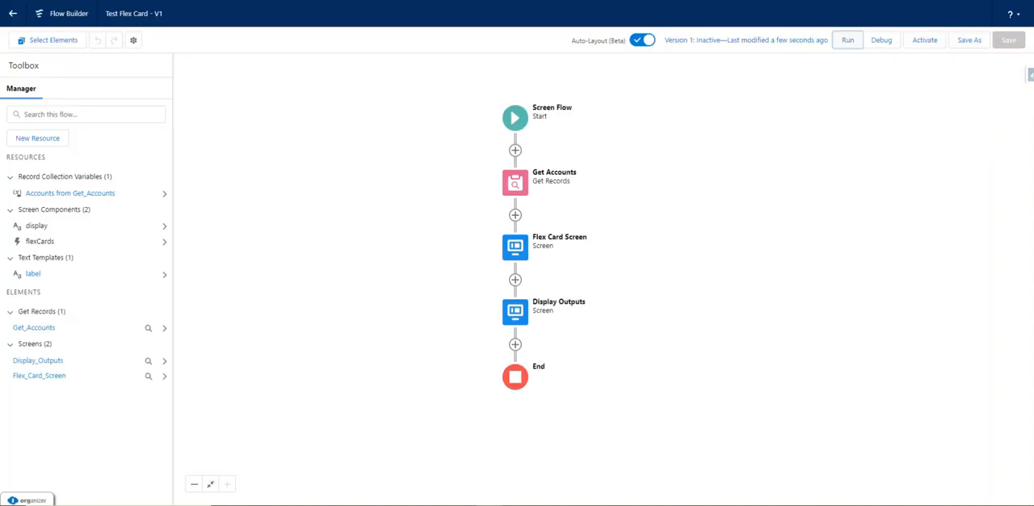
pyautogui.doubleClick(518, 311)
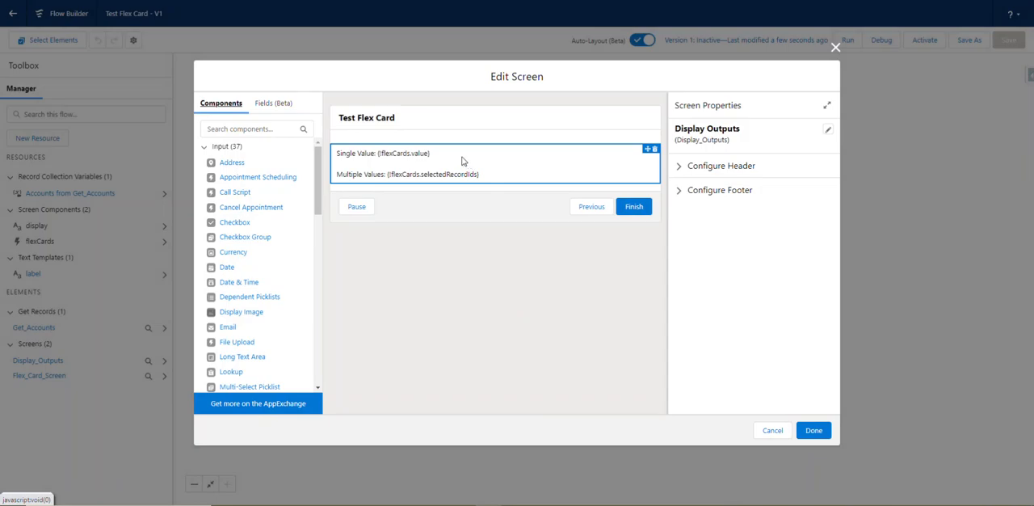
pyautogui.click(836, 47)
# Make the cards on the Flex Card Screen Single-select and autonavigate, and save and run the flow.
pyautogui.click(515, 250)
pyautogui.doubleClick(516, 250)
pyautogui.click(494, 133)
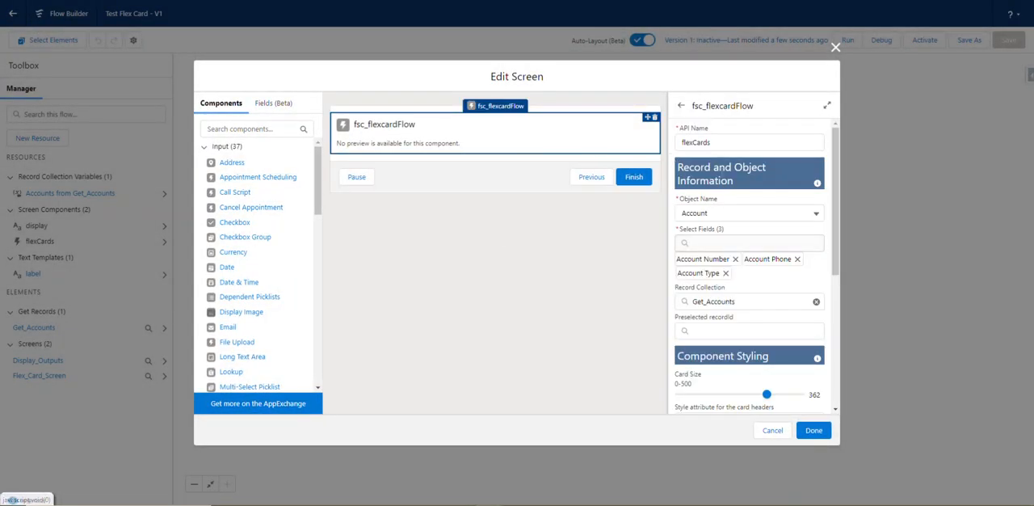
pyautogui.scroll(-5, 774, 251)
pyautogui.click(748, 353)
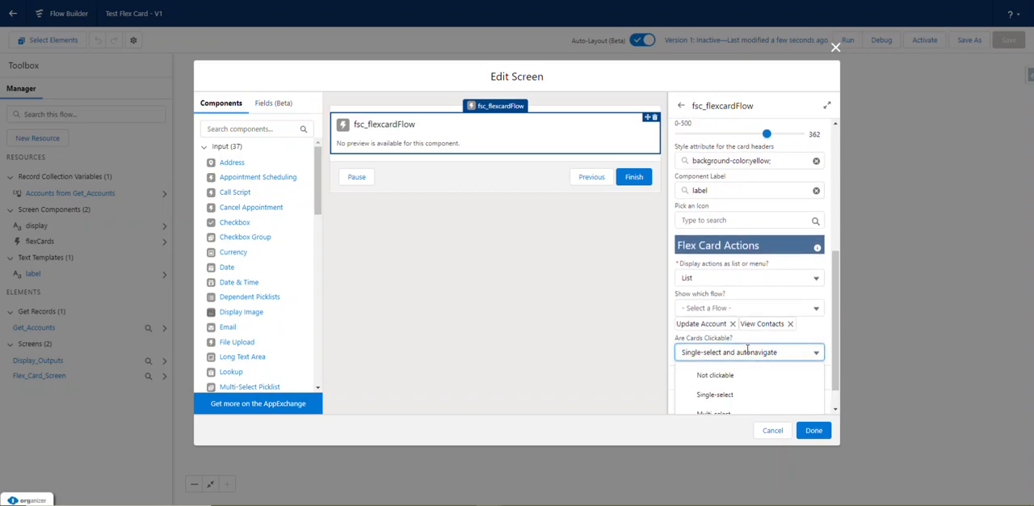
pyautogui.click(738, 413)
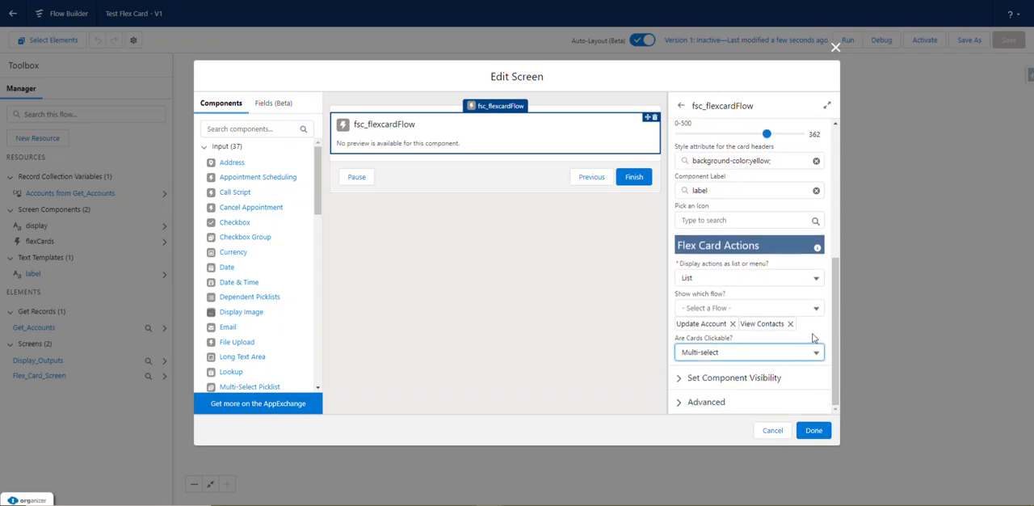
pyautogui.click(805, 350)
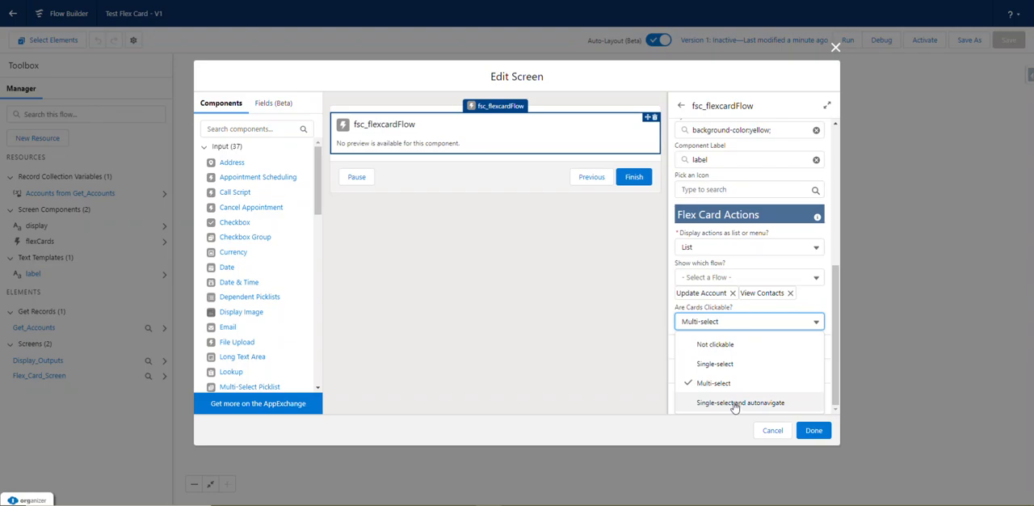
pyautogui.click(736, 406)
pyautogui.click(816, 430)
pyautogui.click(1009, 40)
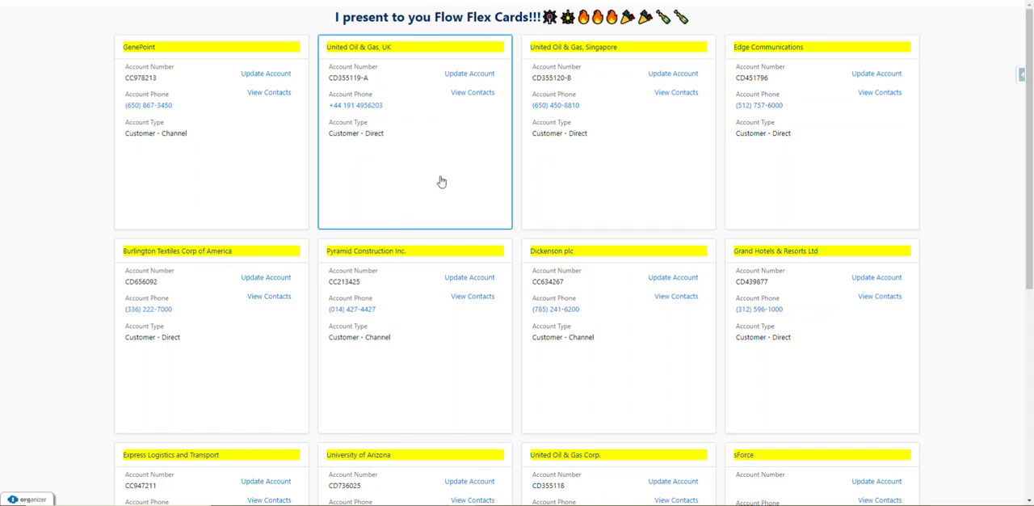
# Select the Dickenson plc card in the running flow and highlight its Single Value record ID on the output screen.
pyautogui.scroll(-1, 583, 299)
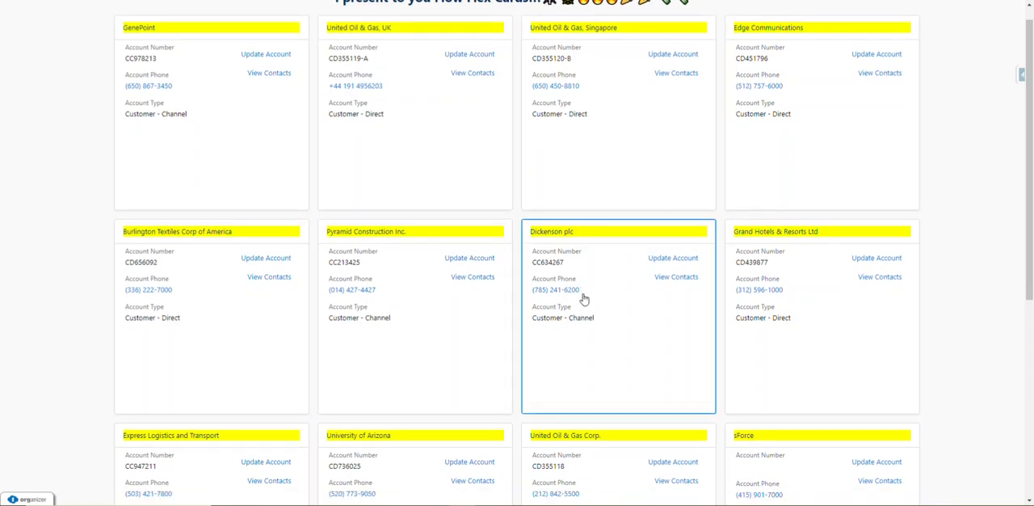
pyautogui.scroll(-1, 583, 299)
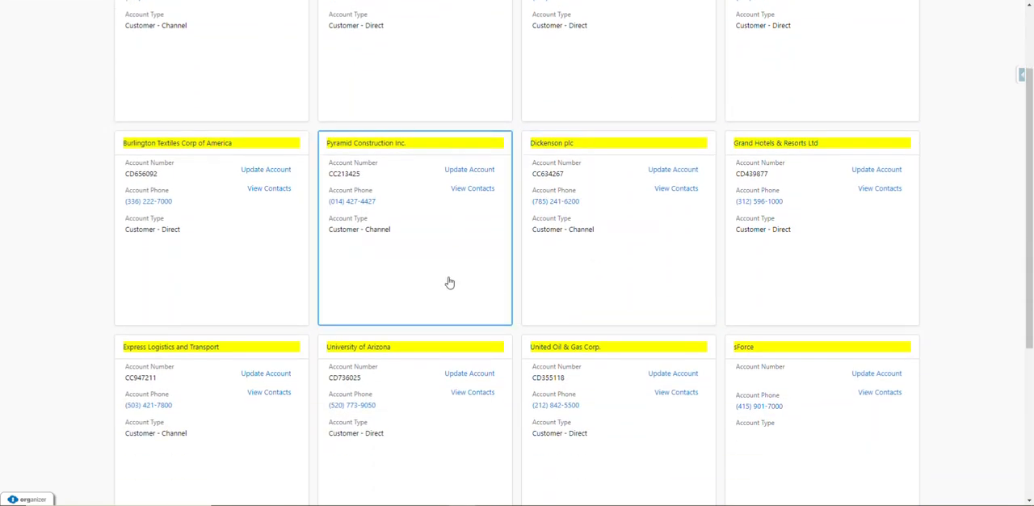
pyautogui.click(602, 296)
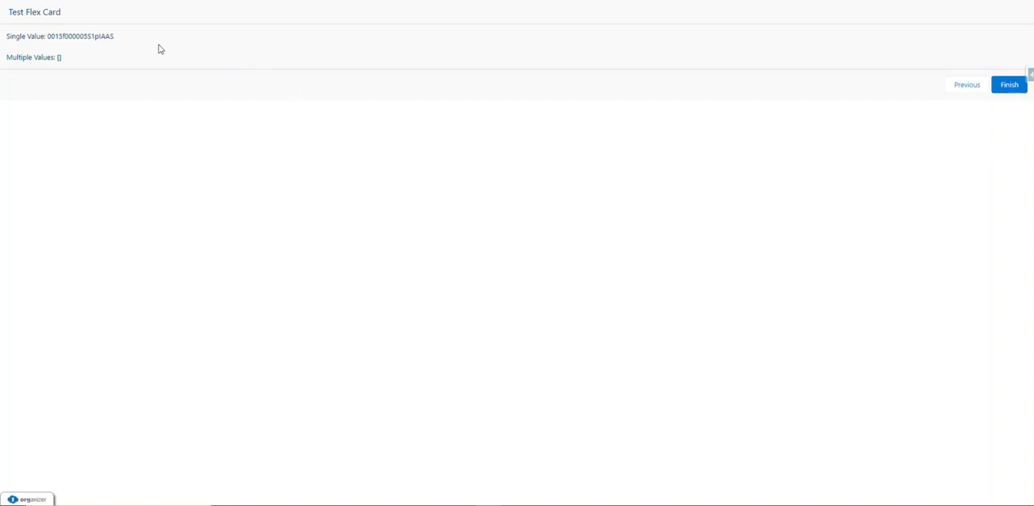
pyautogui.moveTo(114, 36); pyautogui.dragTo(48, 36)
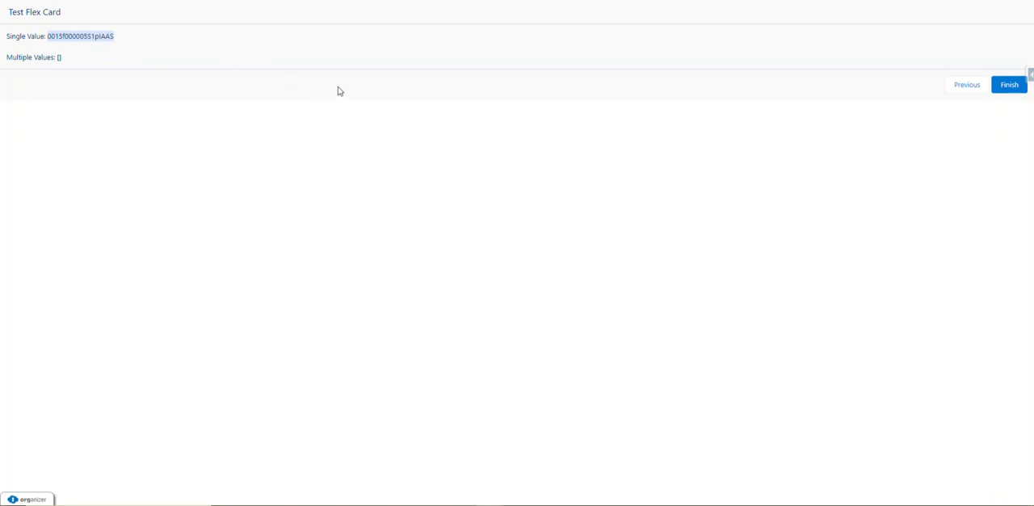